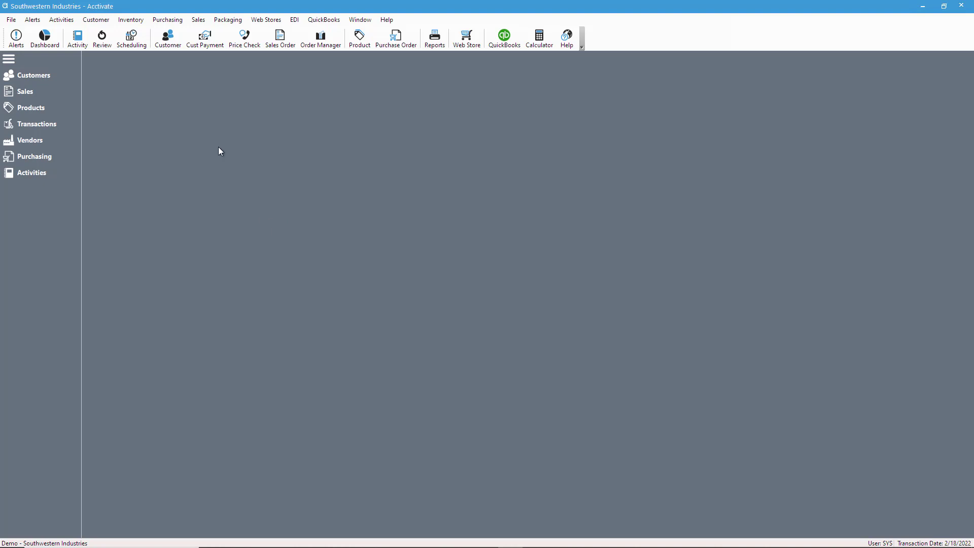
Start a customer payment from DEF for 1000.00 paid by E-Check
left_click(205, 38)
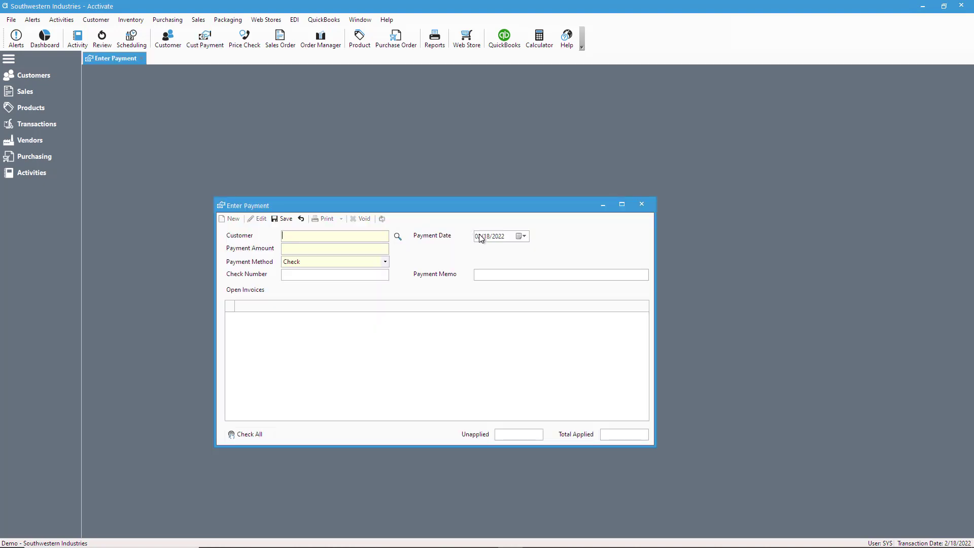
type("DEF")
key("Tab")
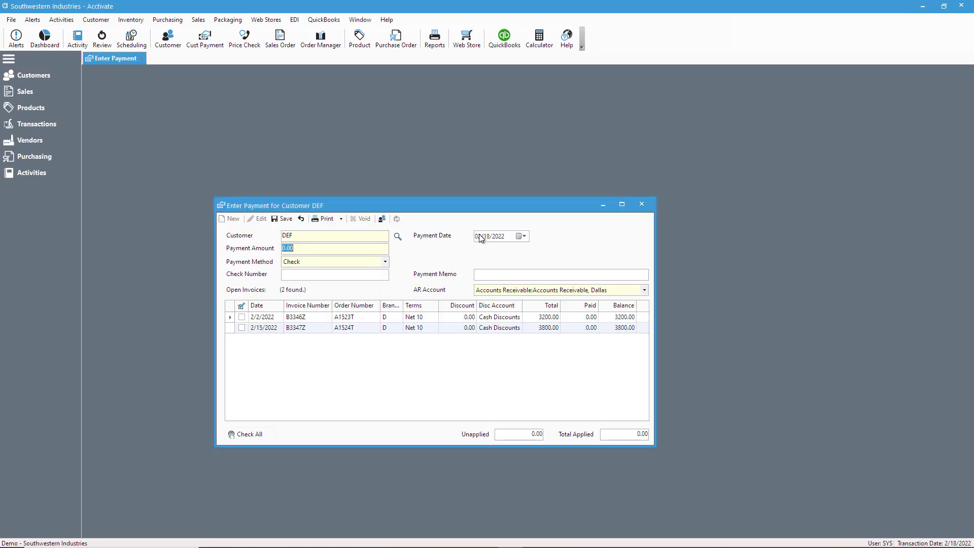
type("1000")
key("Tab")
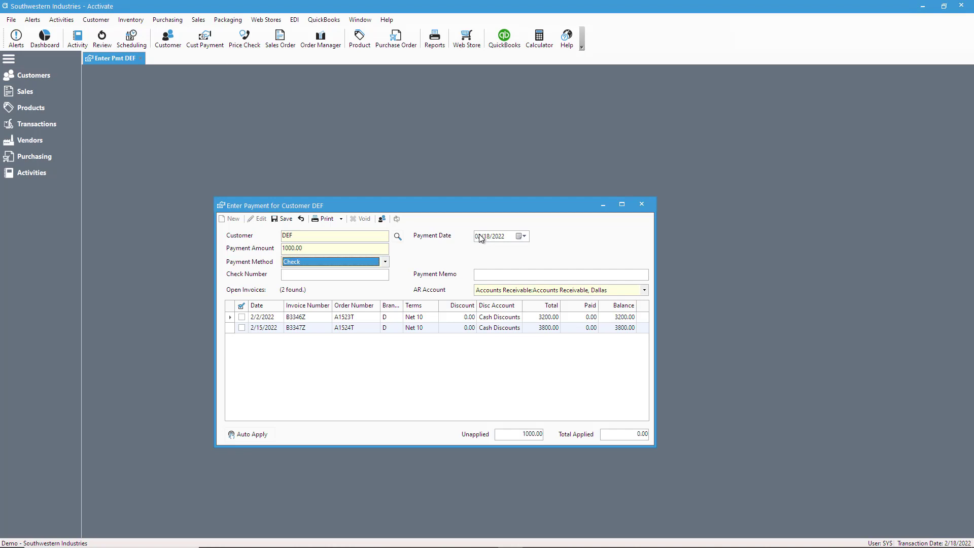
left_click(385, 262)
left_click(366, 305)
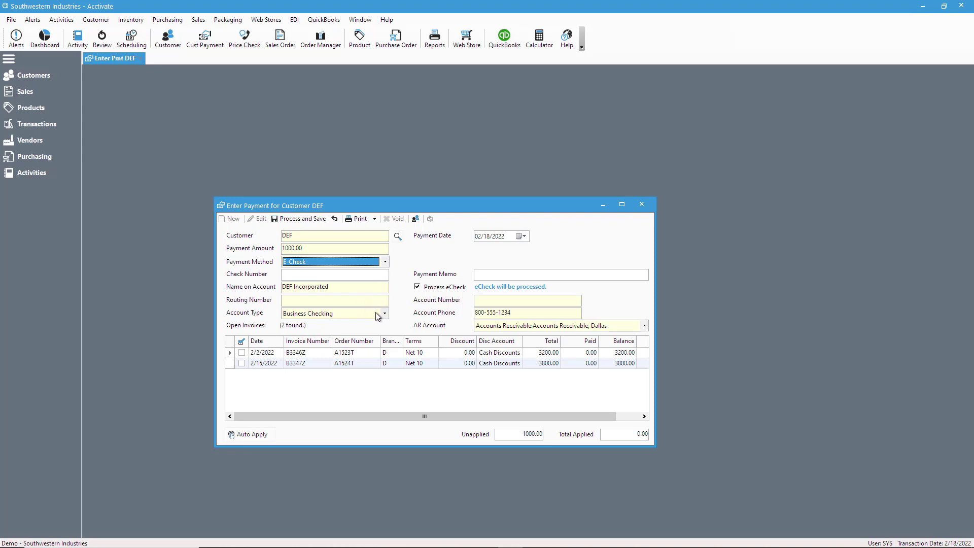
left_click(384, 313)
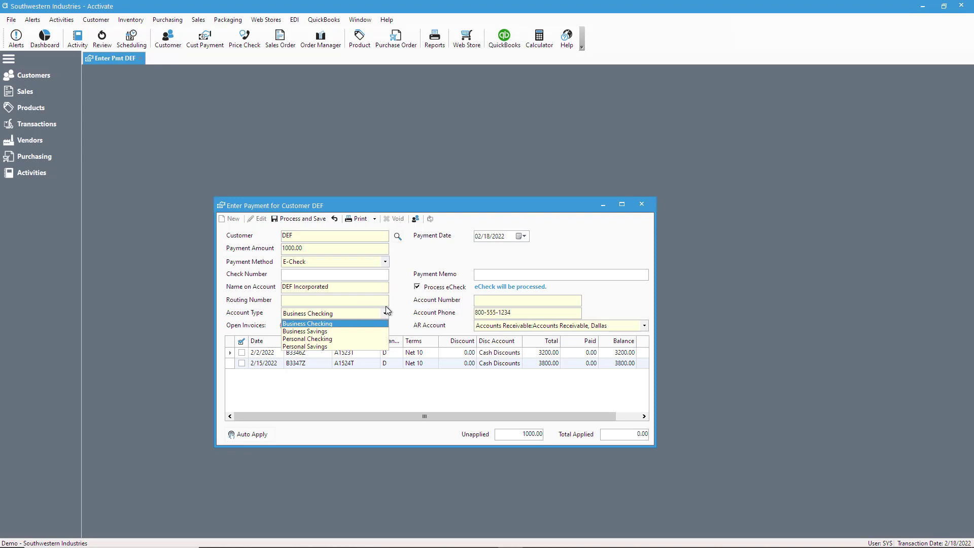
left_click(364, 338)
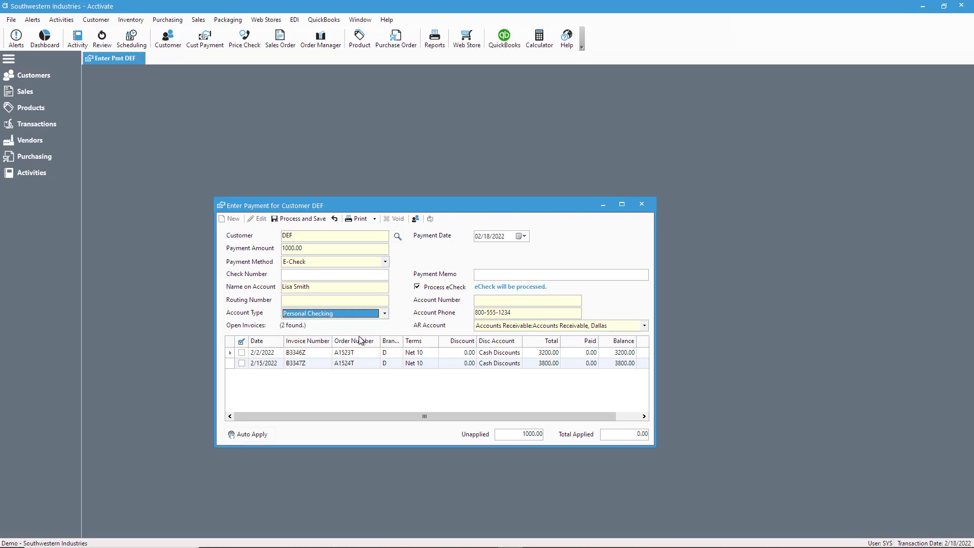
left_click(385, 314)
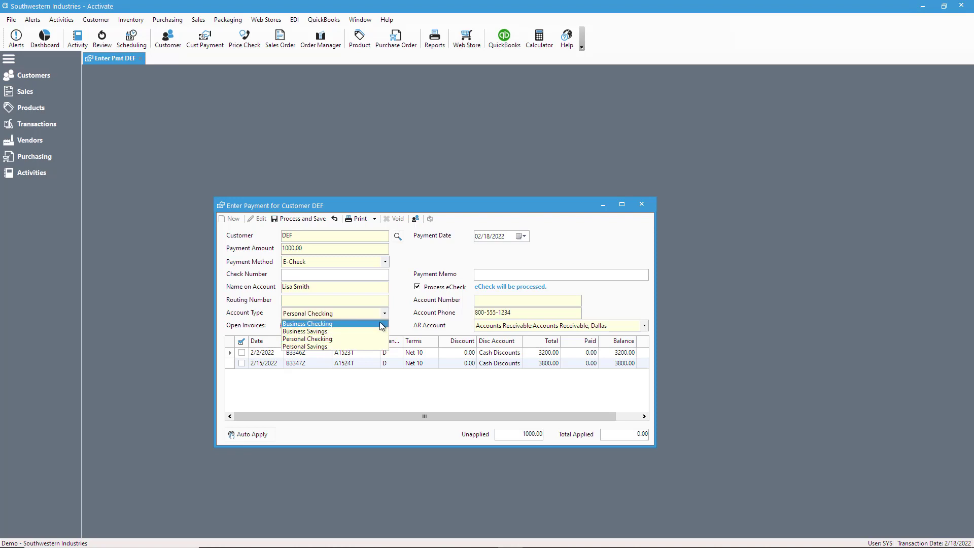
left_click(382, 326)
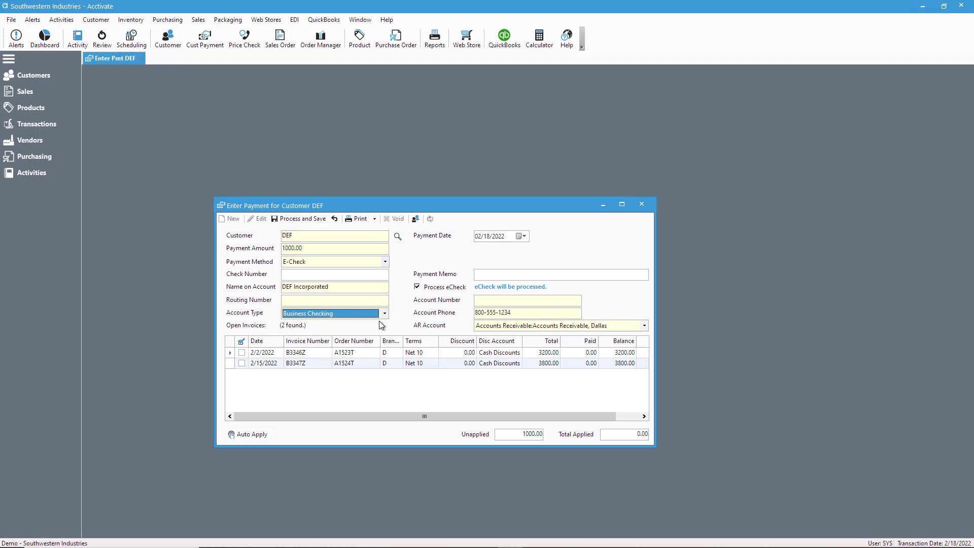
left_click(361, 303)
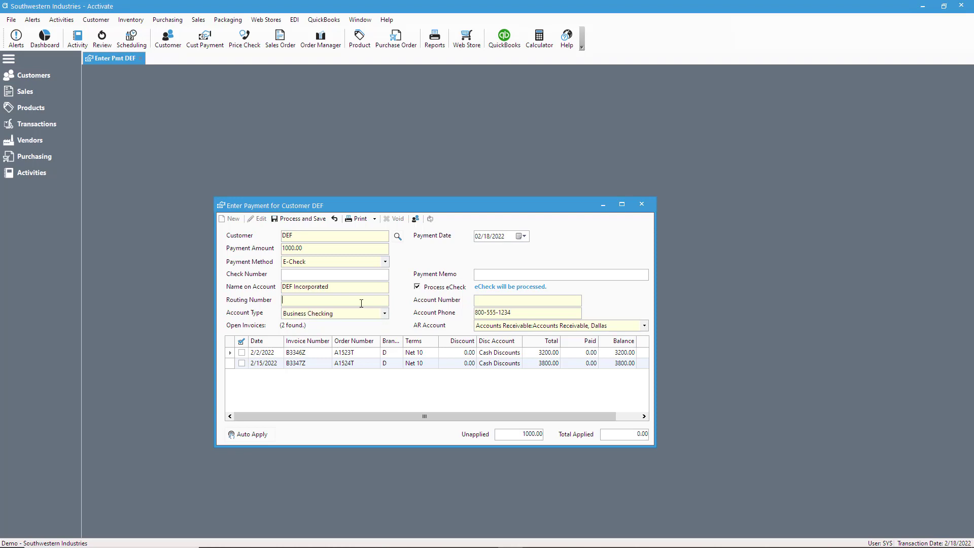
Fill in the eCheck routing number, pasted account number and check 123456, and apply it to the 2/2/2022 invoice
type("322079353")
key("ctrl+v")
type("123456")
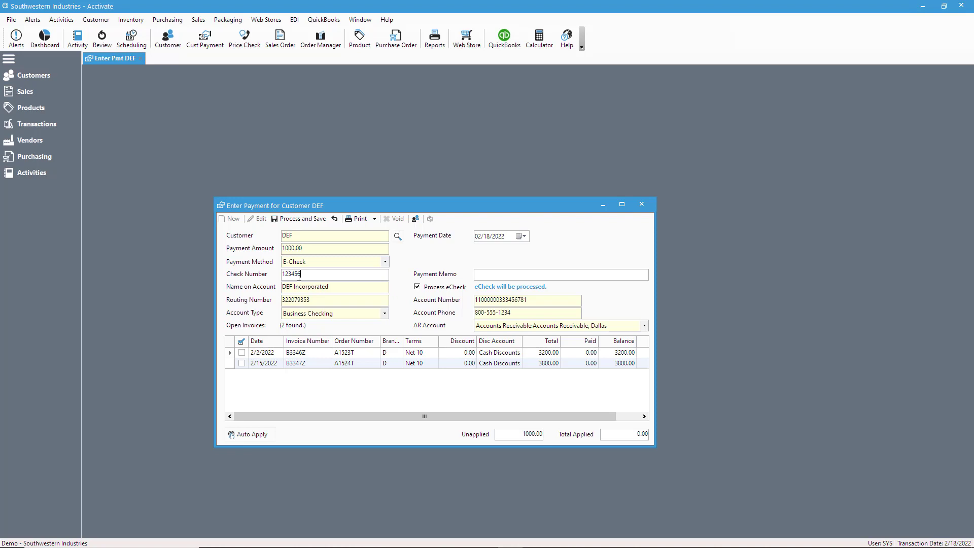
left_click(242, 353)
Process and save the $1,000 eCheck, confirming signed authorization was received
left_click(311, 220)
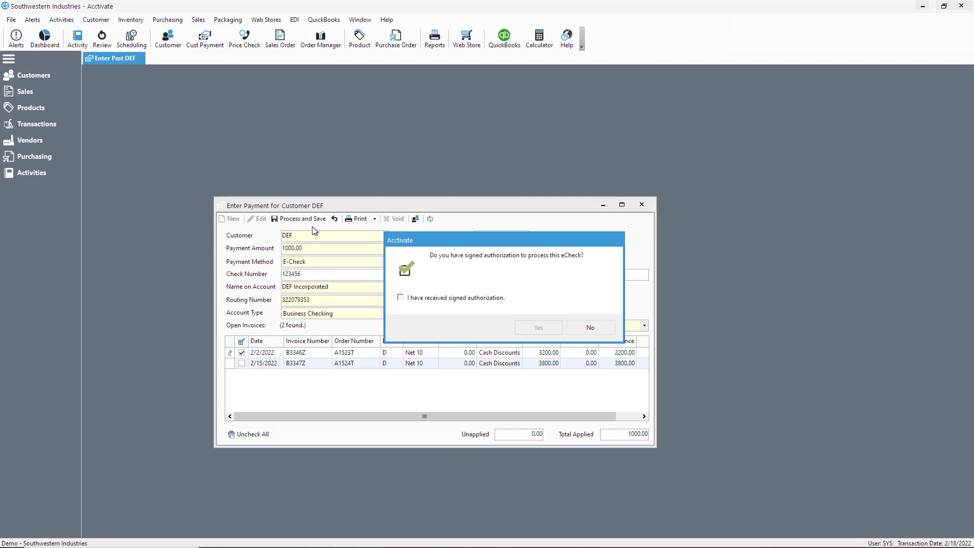
left_click(400, 297)
left_click(526, 328)
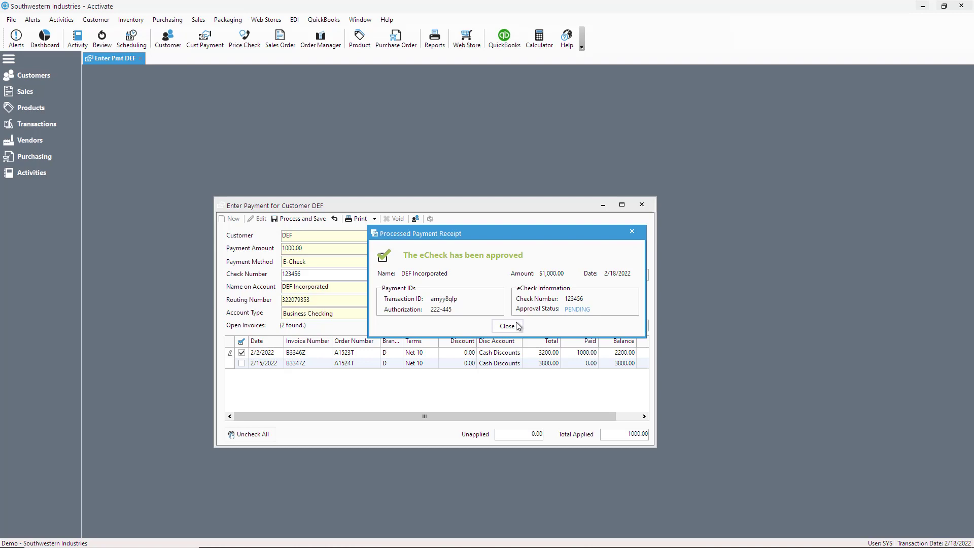
Close the processed payment receipt and start a new blank customer payment
left_click(507, 326)
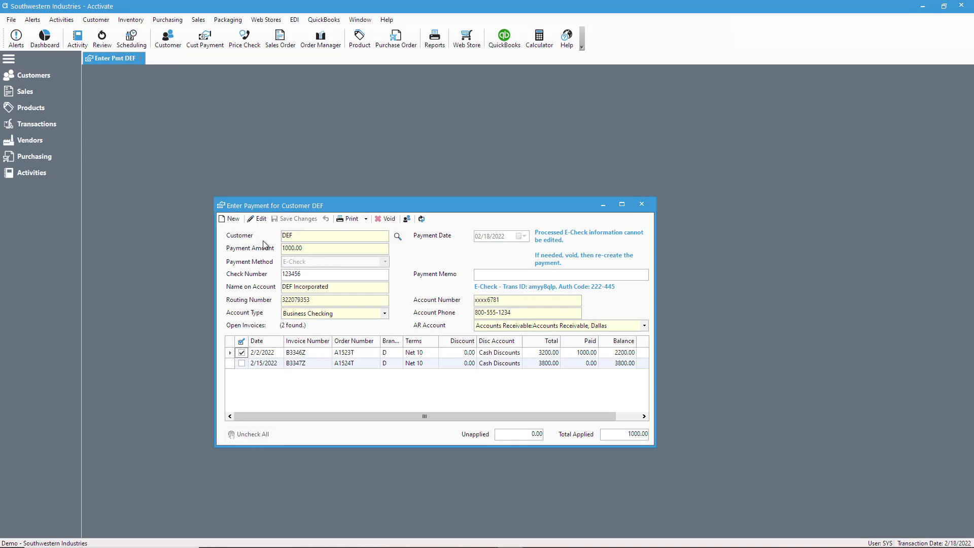
left_click(233, 219)
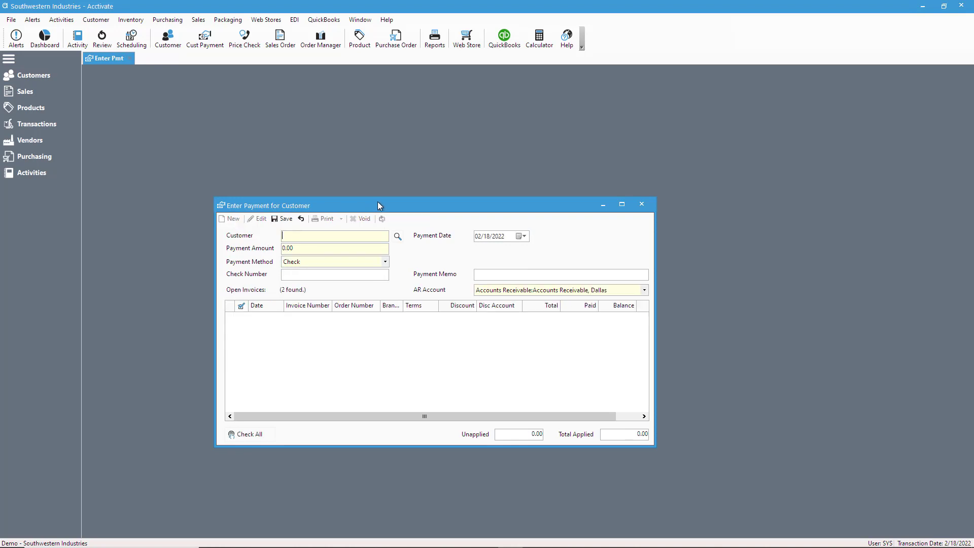
Begin a second DEF payment of 500.00 with the method set to E-Check
type("DEF")
key("Tab")
type("500.0")
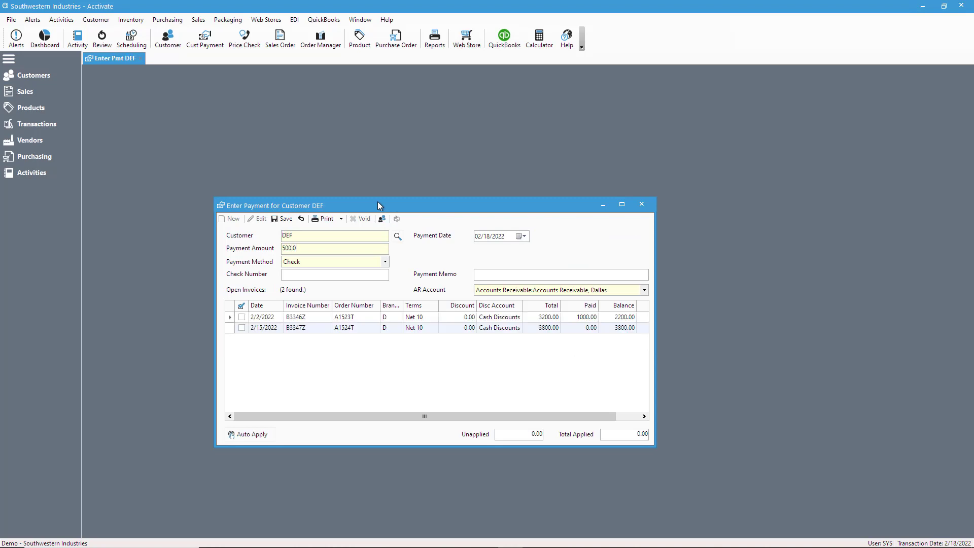
type("0")
key("Tab")
key("w")
key("e")
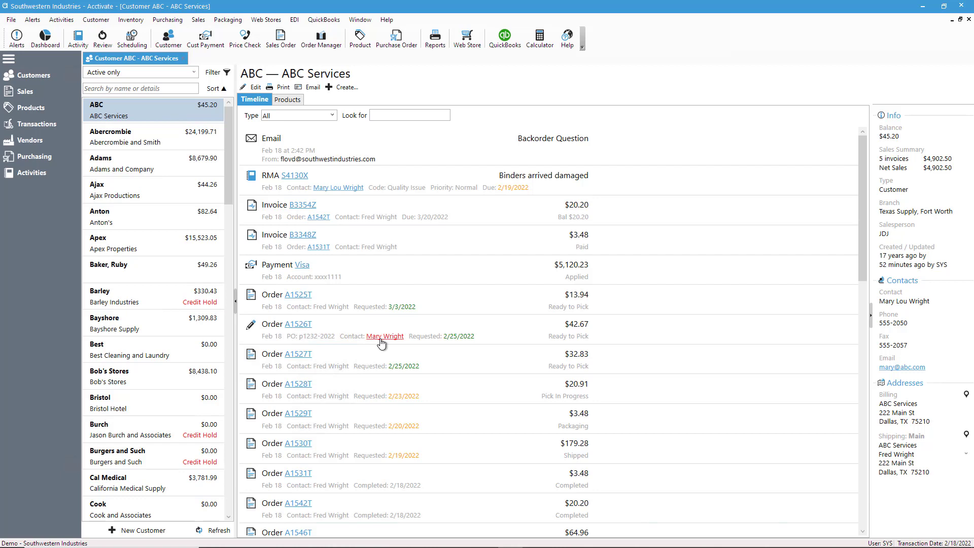
View the A121 Glass cleaner's timeline in the product list, then open the vendor list
mouse_move(382, 343)
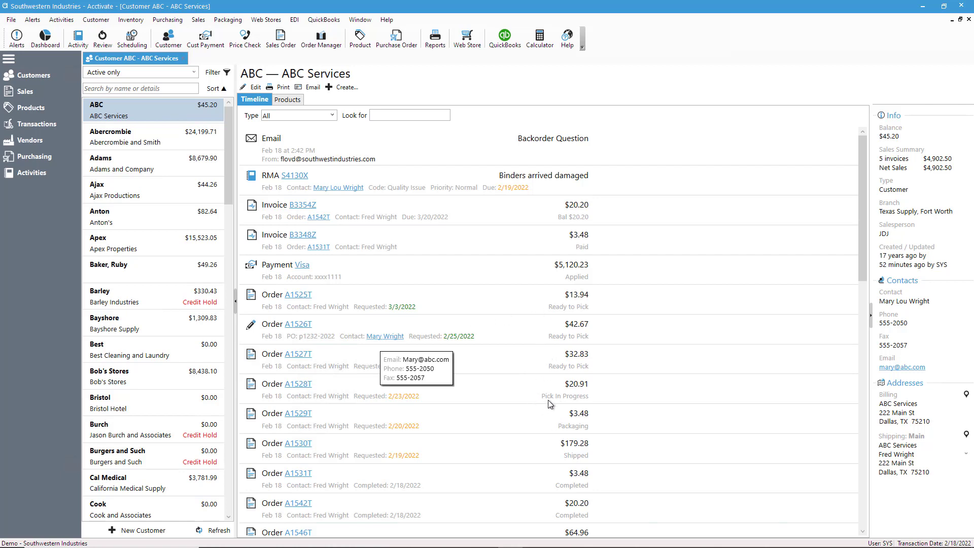
left_click(59, 109)
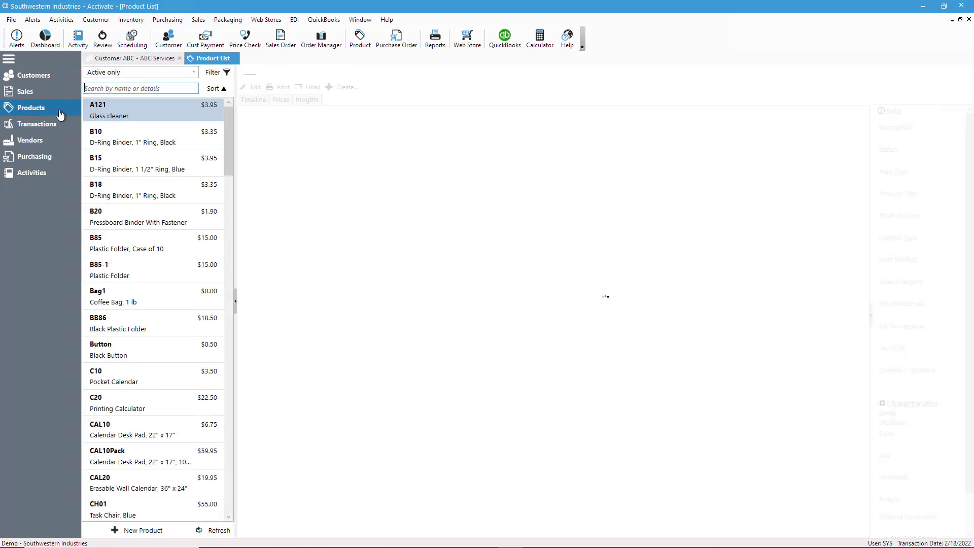
left_click(278, 102)
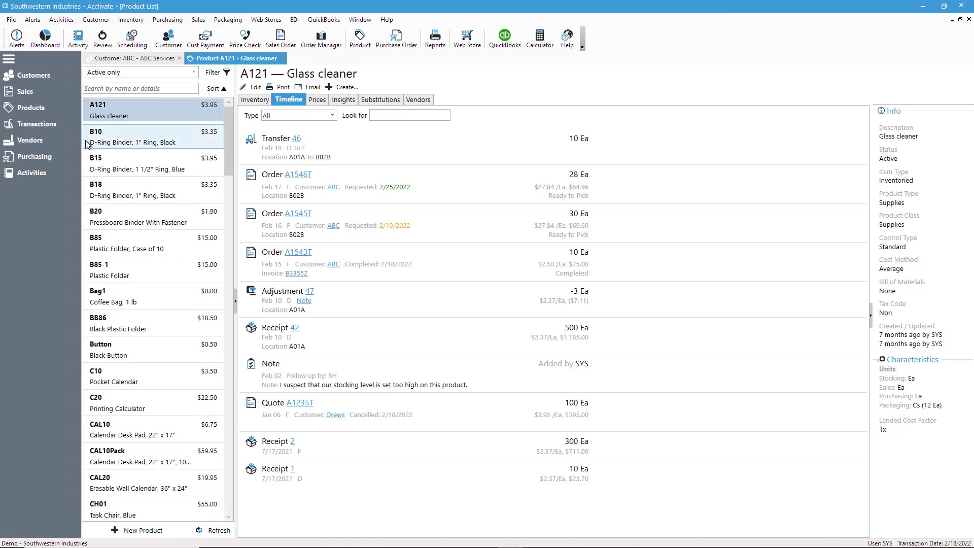
left_click(70, 148)
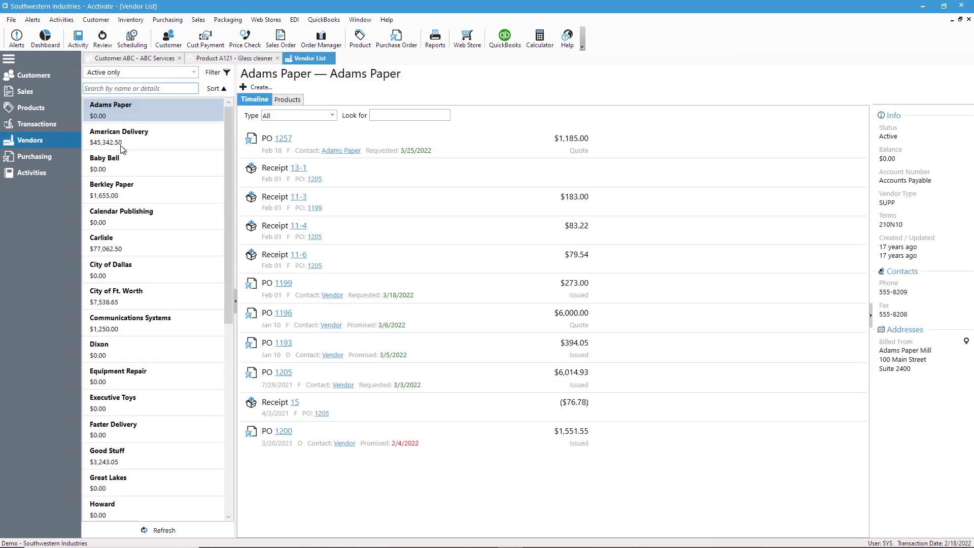